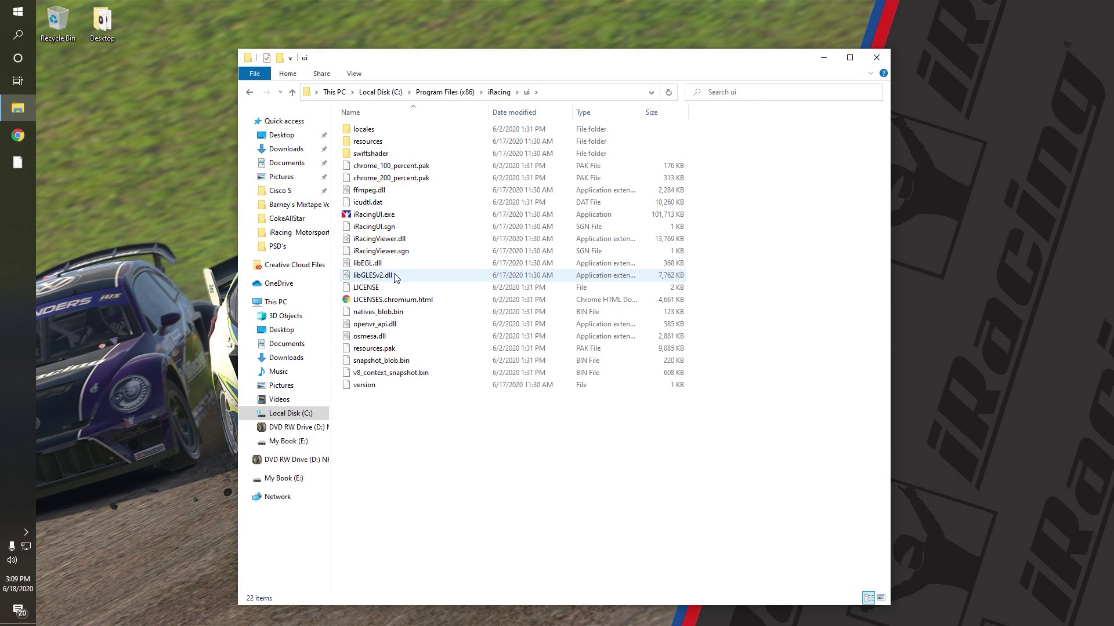
Launch iRacingUI.exe, then browse to C:\Program Files (x86)\iRacing\ui and select iRacingUI.exe.
{"action": "double_click", "coordinate": [373, 214]}
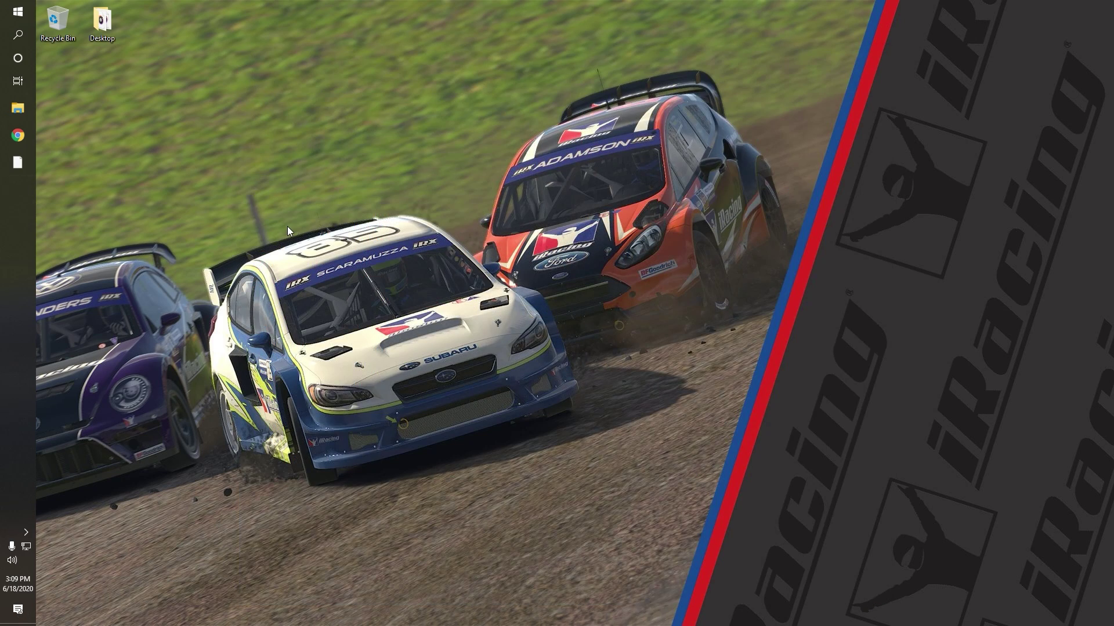
{"action": "left_click", "coordinate": [18, 108]}
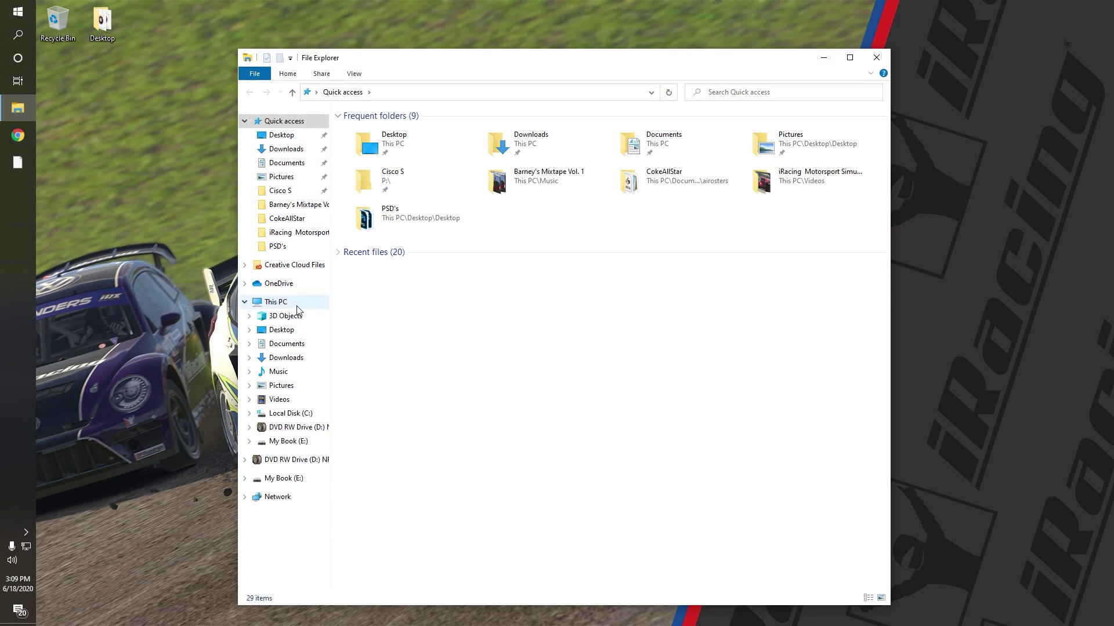
{"action": "left_click", "coordinate": [285, 413]}
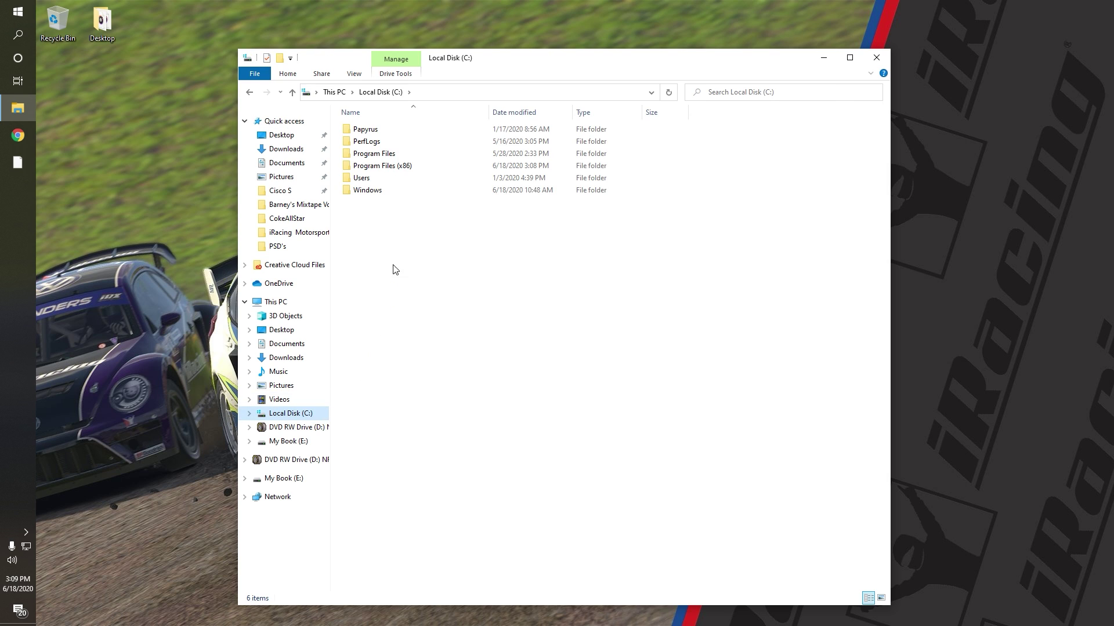
{"action": "double_click", "coordinate": [398, 166]}
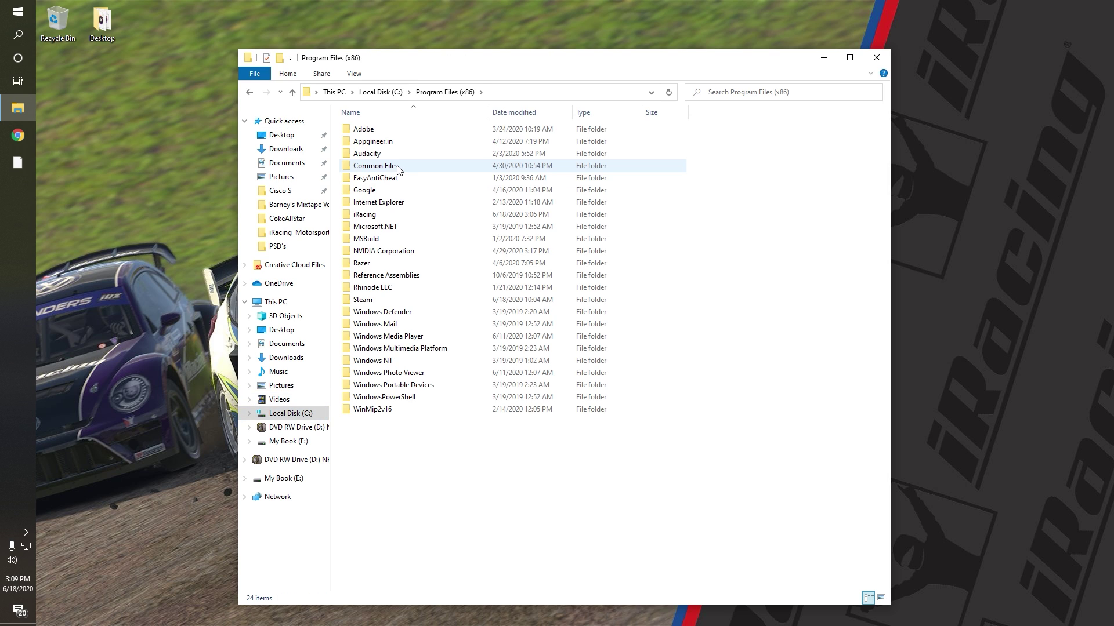
{"action": "double_click", "coordinate": [398, 219]}
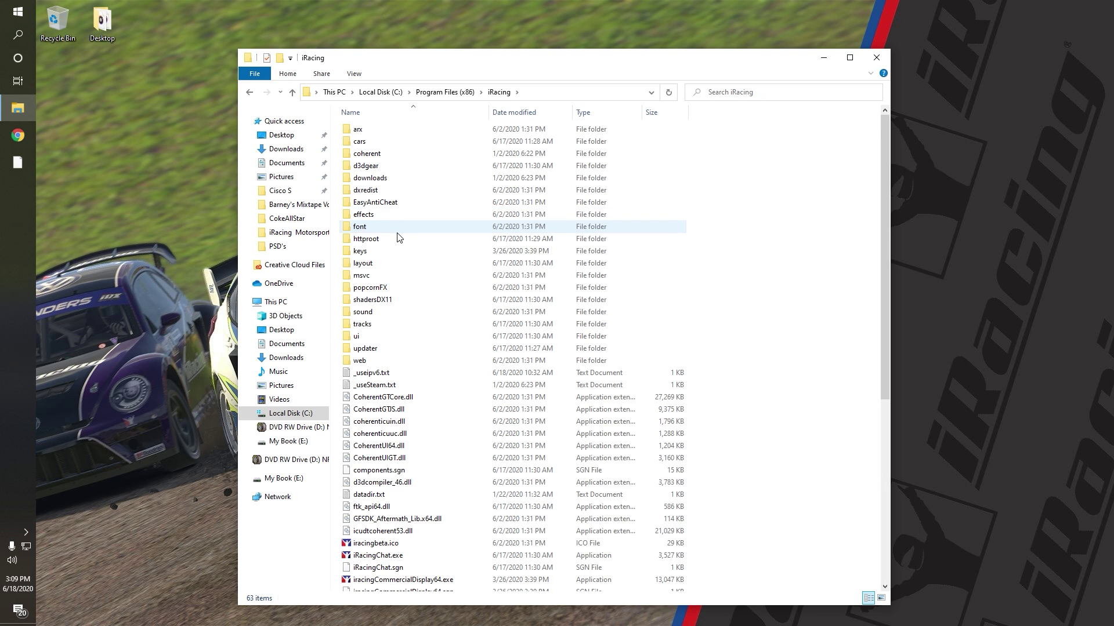
{"action": "double_click", "coordinate": [390, 340]}
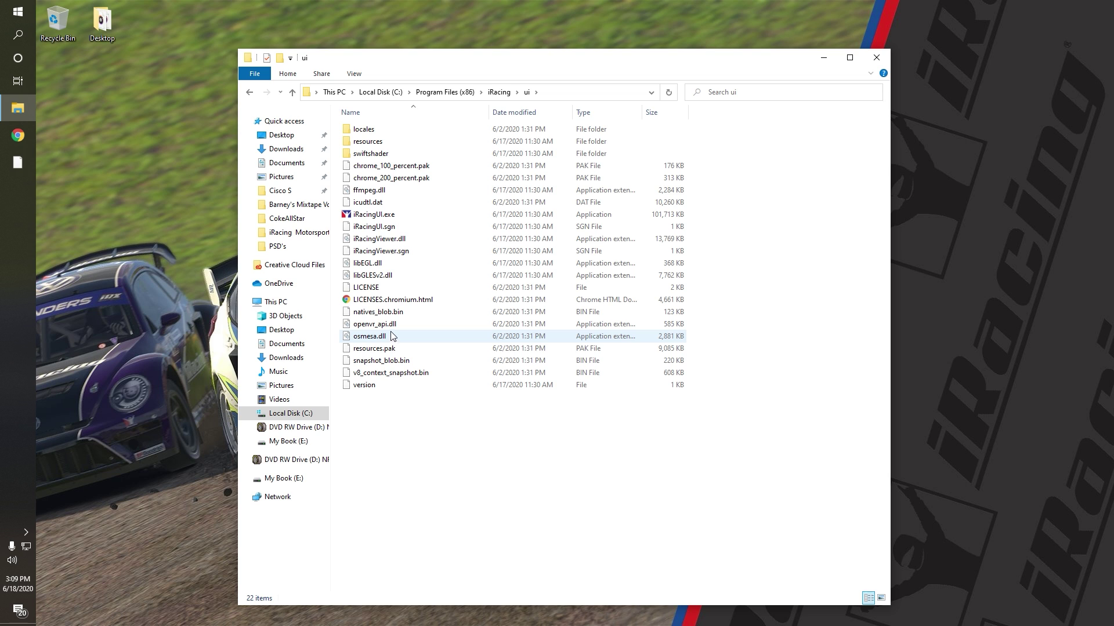
{"action": "left_click", "coordinate": [393, 216]}
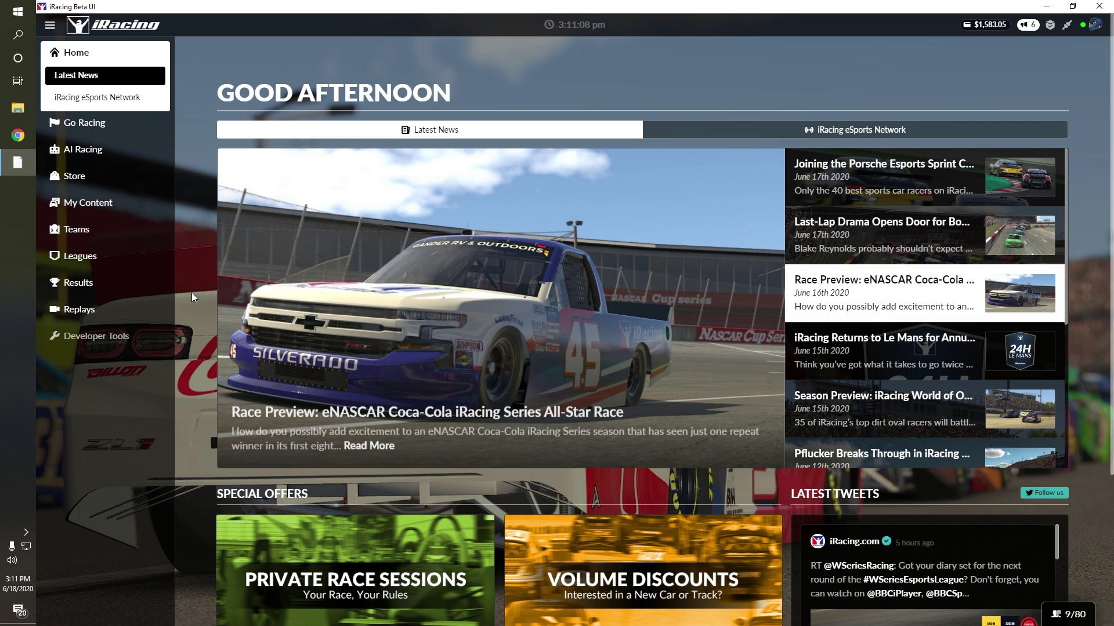
Accept the pending team invitation on the Teams page, then begin starting a new team.
{"action": "left_click", "coordinate": [143, 239]}
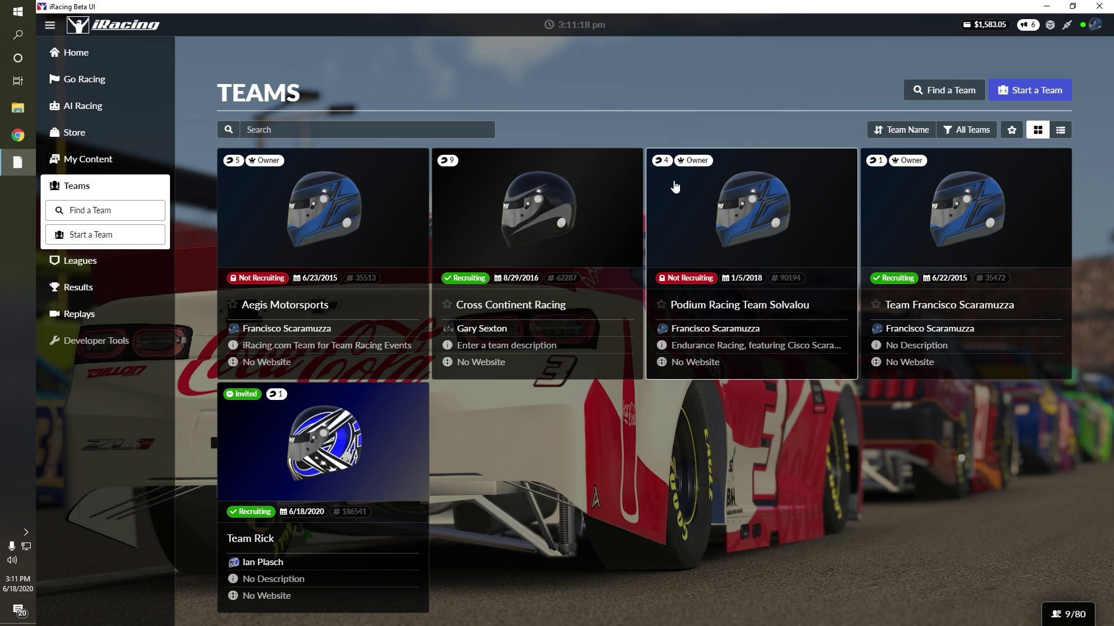
{"action": "left_click", "coordinate": [249, 415]}
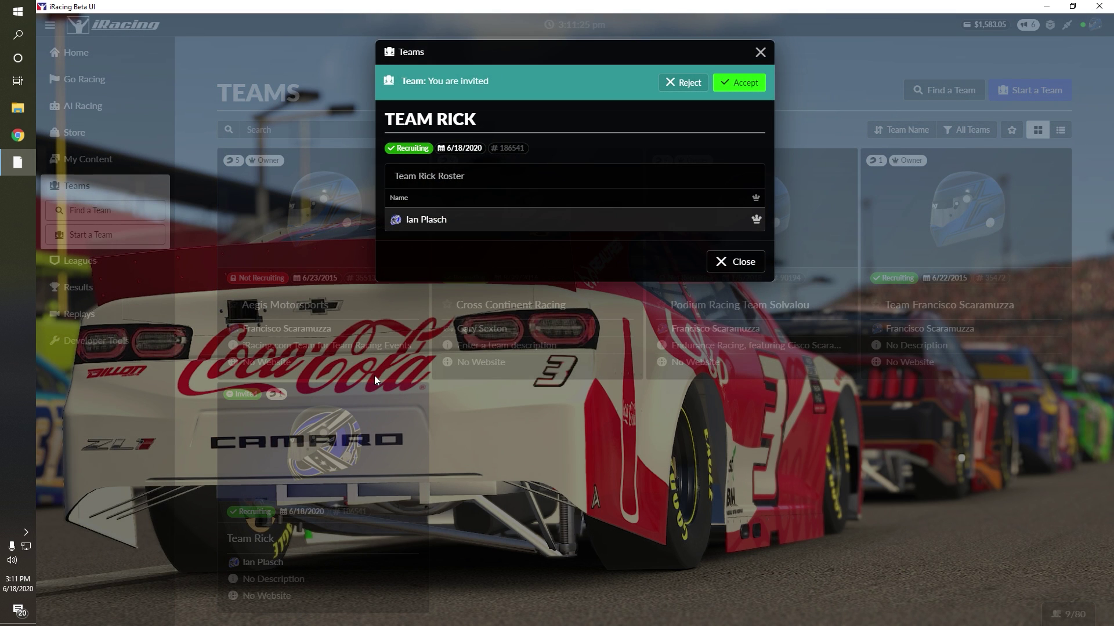
{"action": "left_click", "coordinate": [740, 82]}
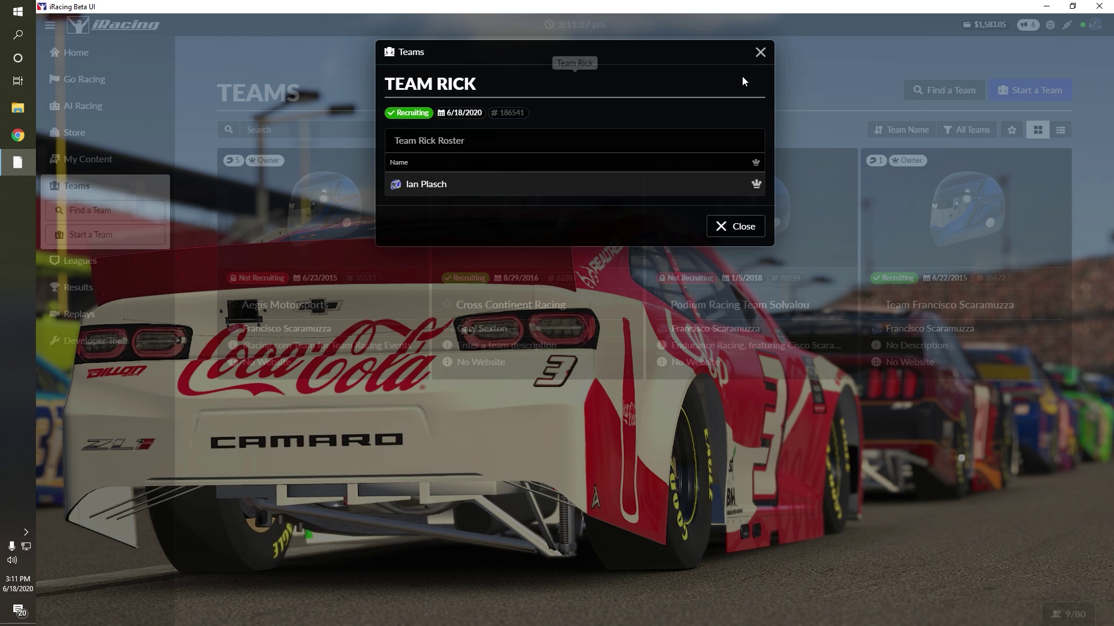
{"action": "left_click", "coordinate": [74, 249]}
{"action": "left_click", "coordinate": [75, 239]}
Create 'An Awesome Team' with the description 'A Really Cool Place to Race!'.
{"action": "left_click", "coordinate": [500, 139]}
{"action": "type", "text": "An Awesome"}
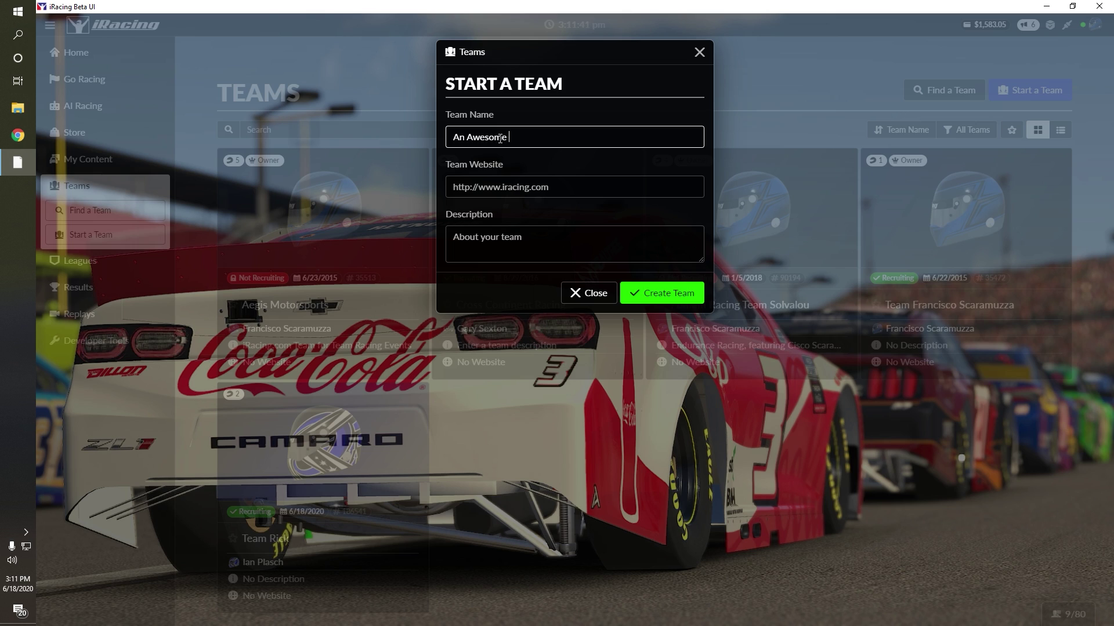
{"action": "type", "text": " Team"}
{"action": "left_click", "coordinate": [513, 189]}
{"action": "left_click", "coordinate": [492, 243]}
{"action": "type", "text": "A Really Cool Place to Race!"}
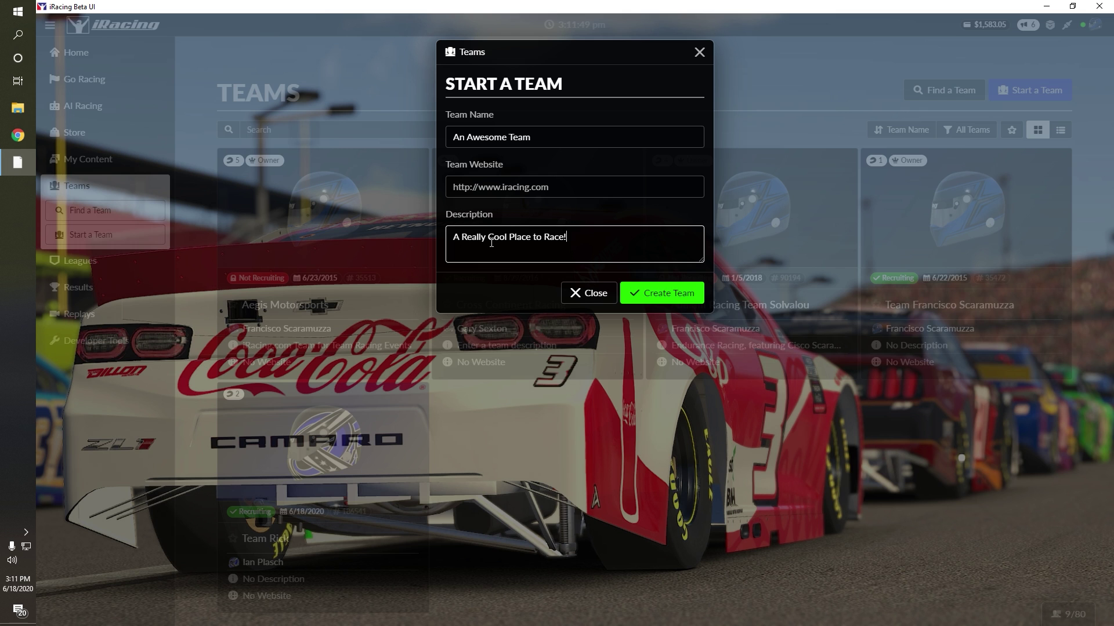
{"action": "left_click", "coordinate": [656, 292]}
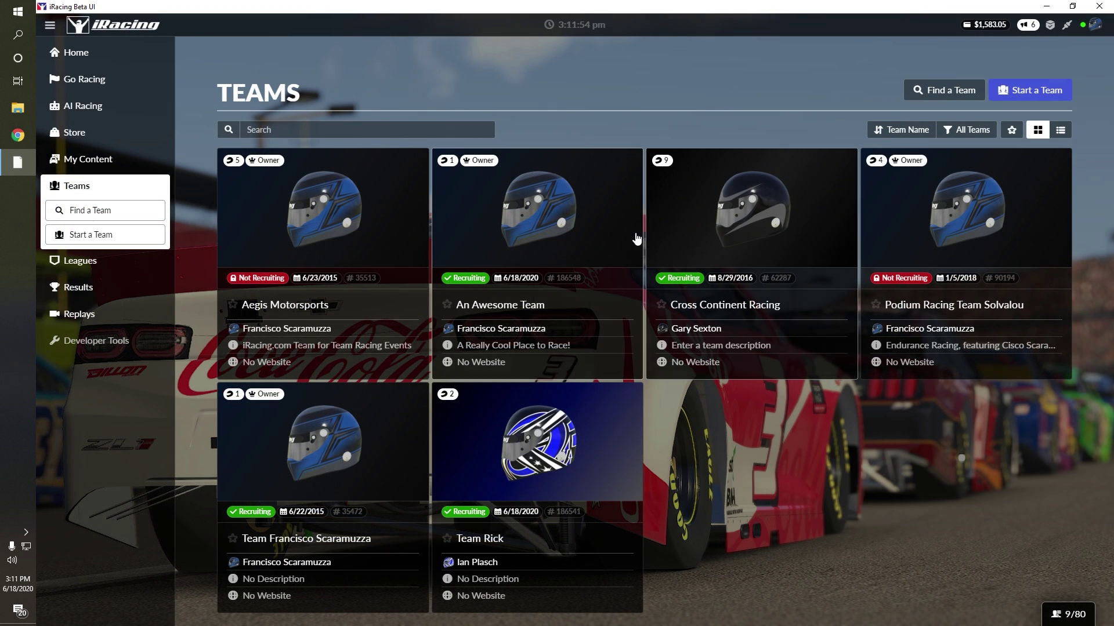
Open An Awesome Team's details and review its Edit Team options, Applications and Sessions.
{"action": "left_click", "coordinate": [636, 237]}
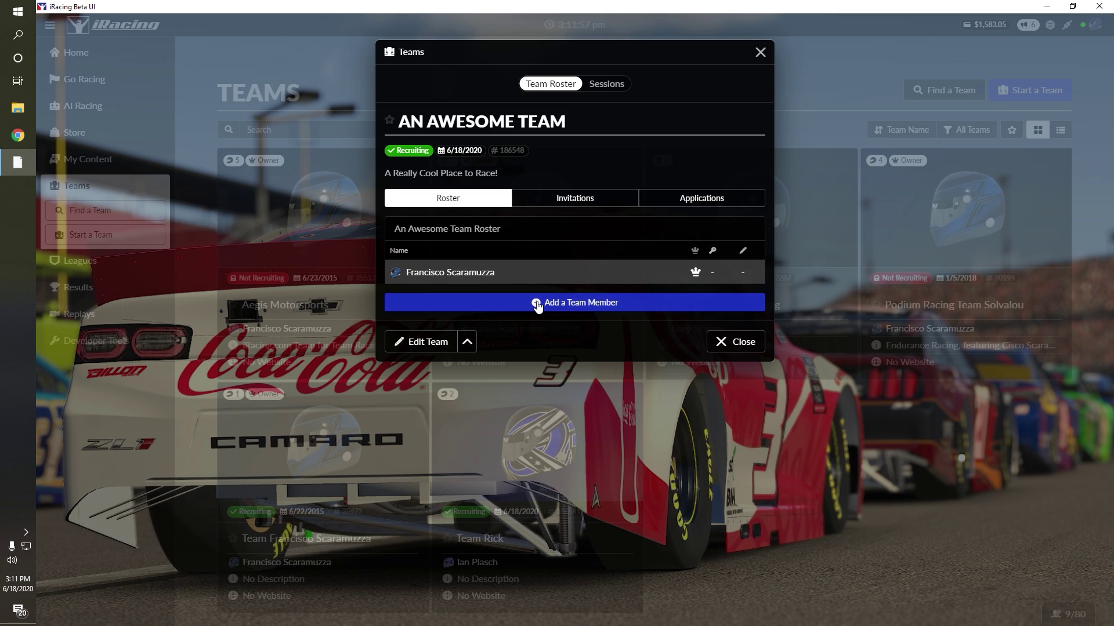
{"action": "left_click", "coordinate": [468, 342]}
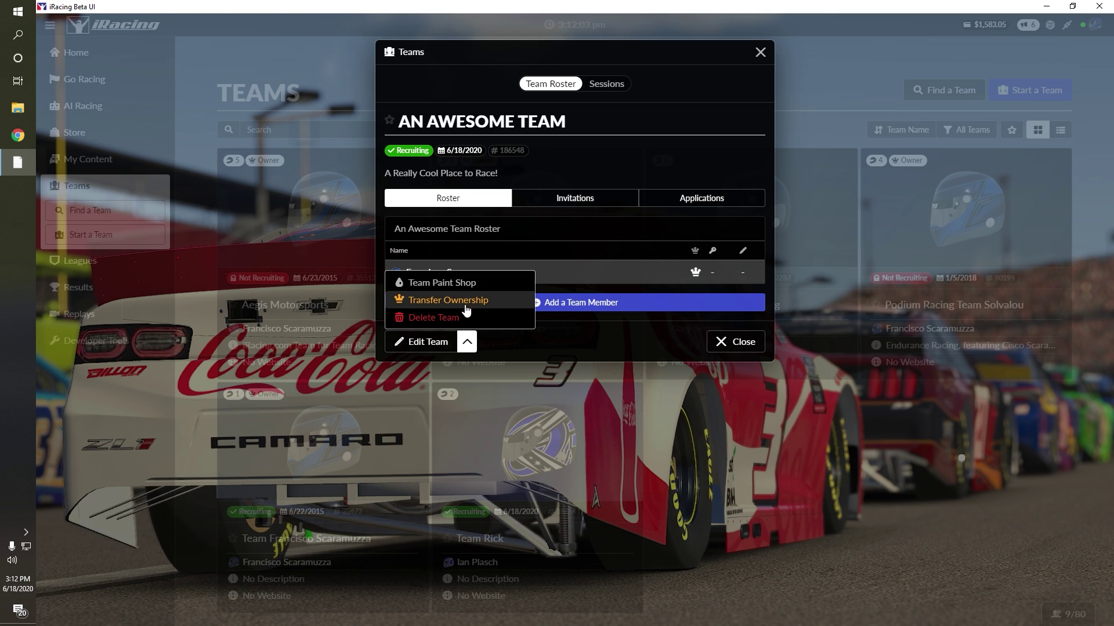
{"action": "left_click", "coordinate": [661, 200]}
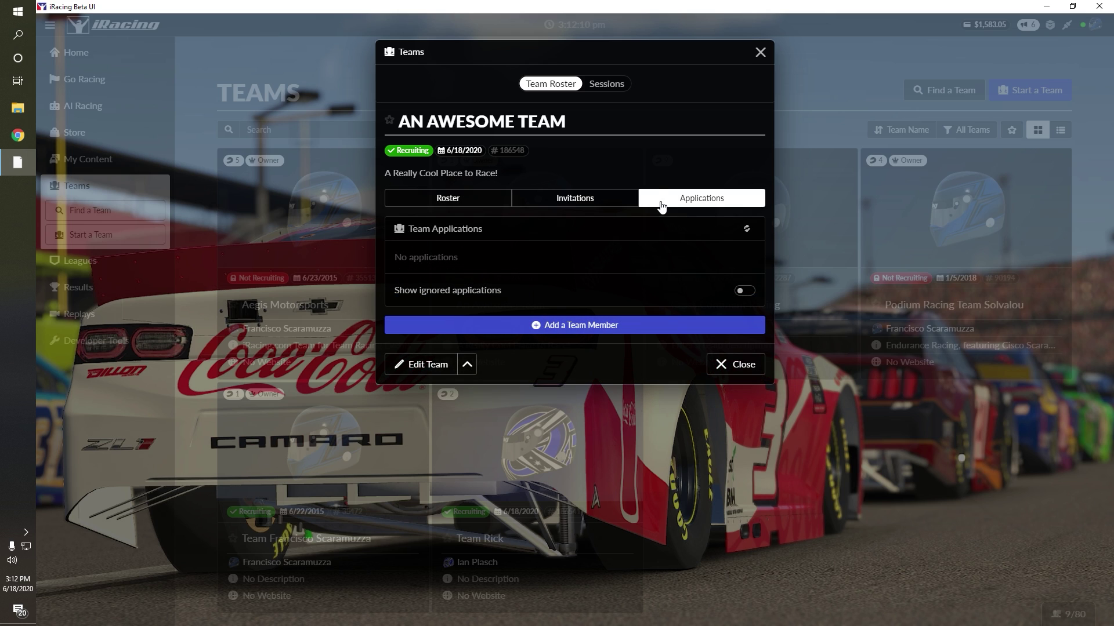
{"action": "left_click", "coordinate": [609, 87]}
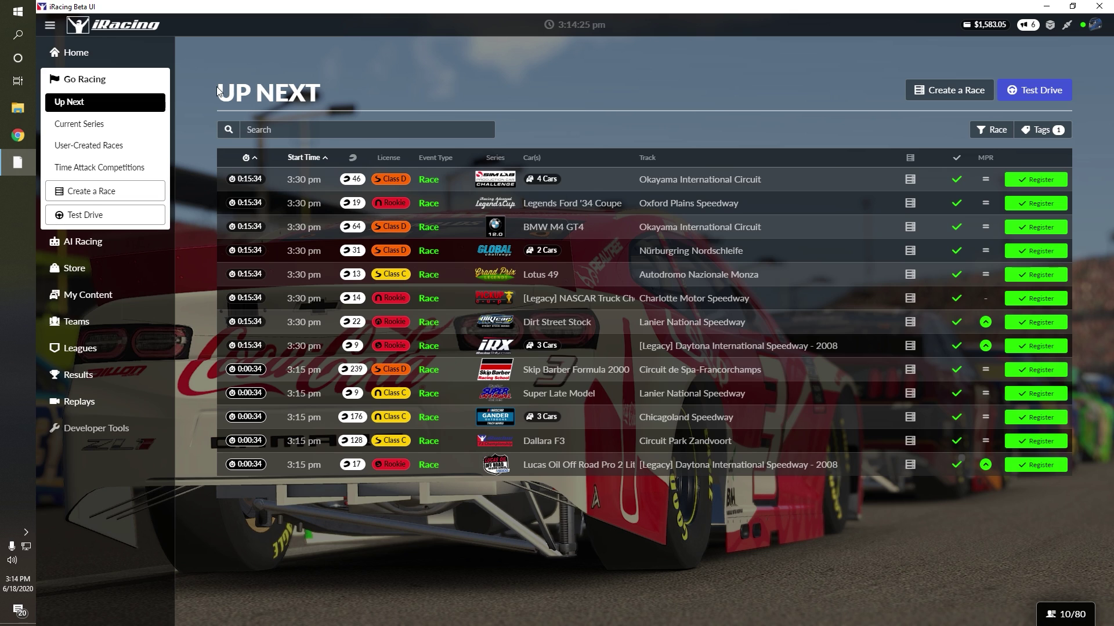
Open the 24 Hours of Le Mans series, choose the Audi R18, and register for the 3:07 pm practice.
{"action": "left_click", "coordinate": [112, 129]}
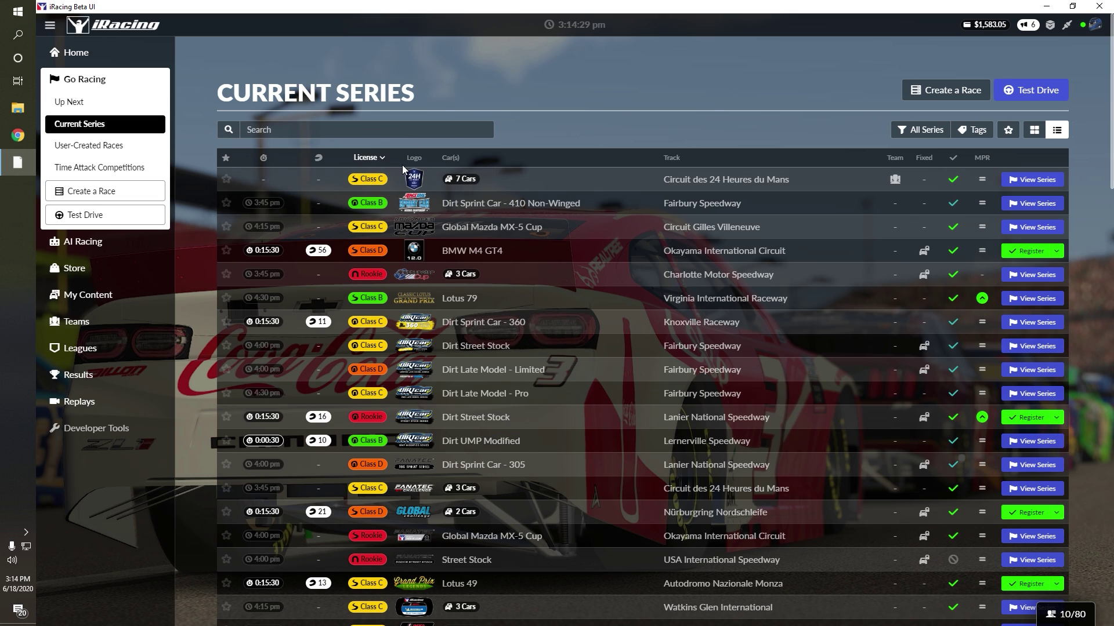
{"action": "left_click", "coordinate": [1030, 181]}
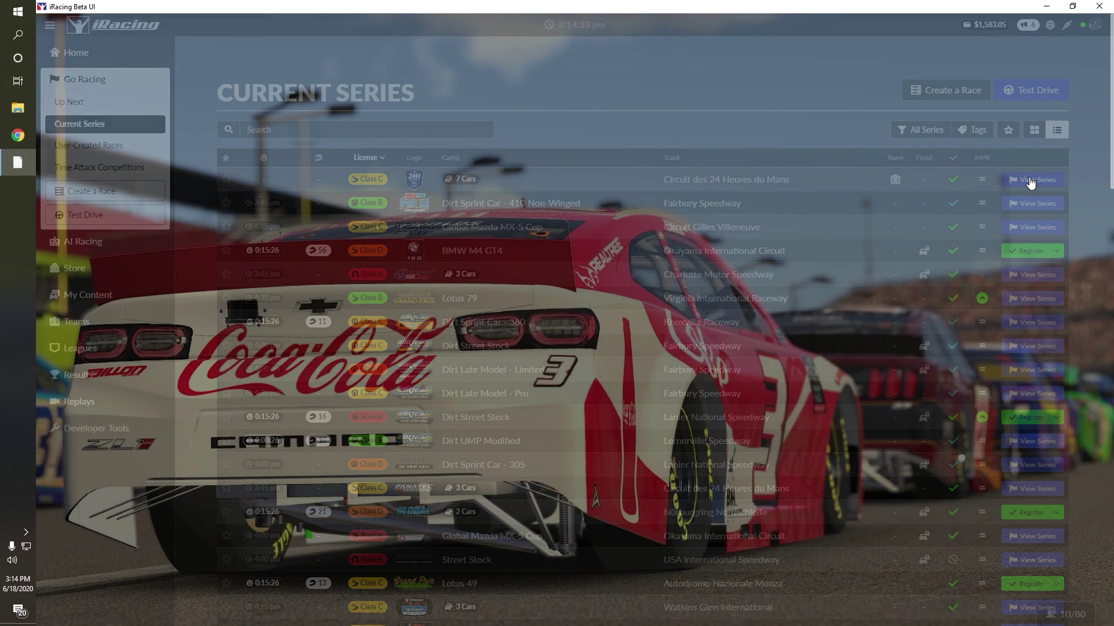
{"action": "left_click", "coordinate": [358, 345]}
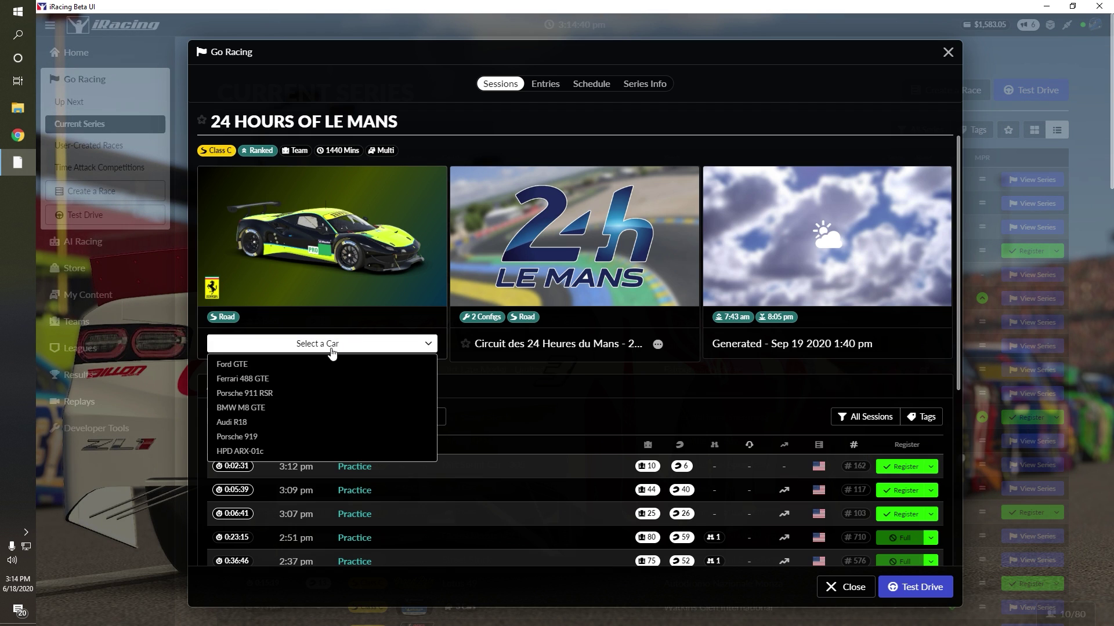
{"action": "left_click", "coordinate": [292, 421]}
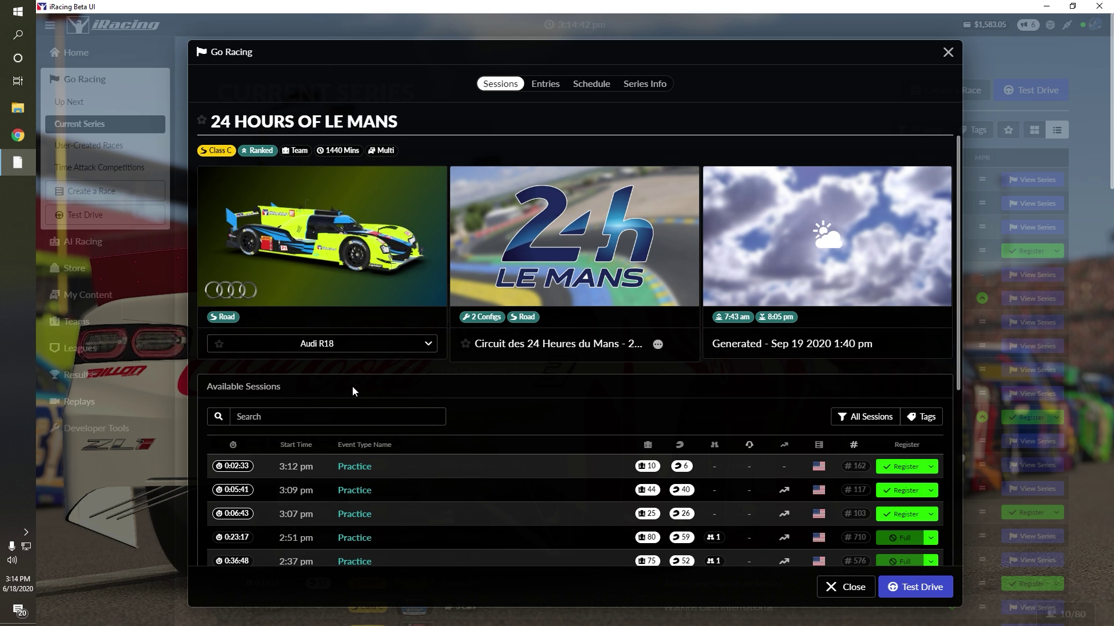
{"action": "scroll", "coordinate": [516, 368], "scroll_direction": "down", "scroll_amount": 4}
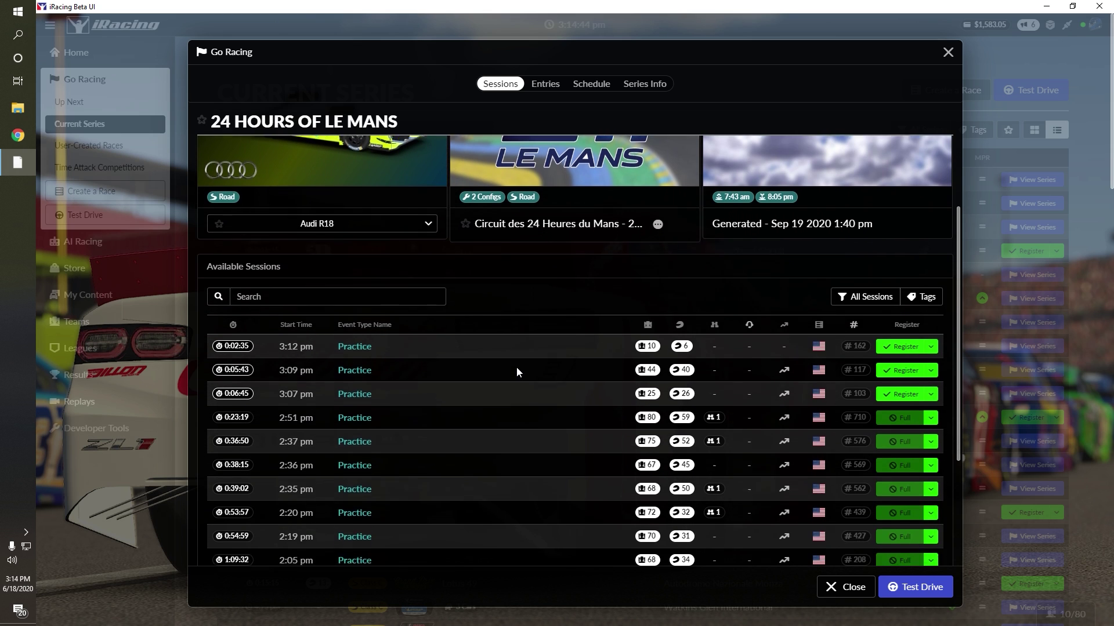
{"action": "left_click", "coordinate": [890, 282]}
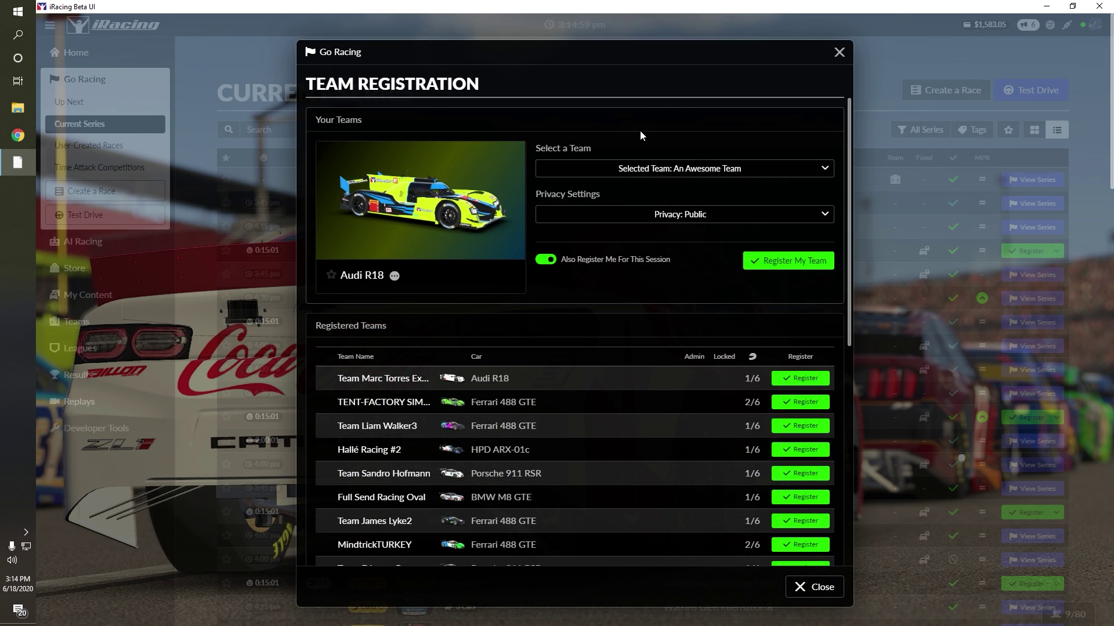
Register the team for the 3:07 pm practice with Team Members Only privacy.
{"action": "left_click", "coordinate": [642, 168]}
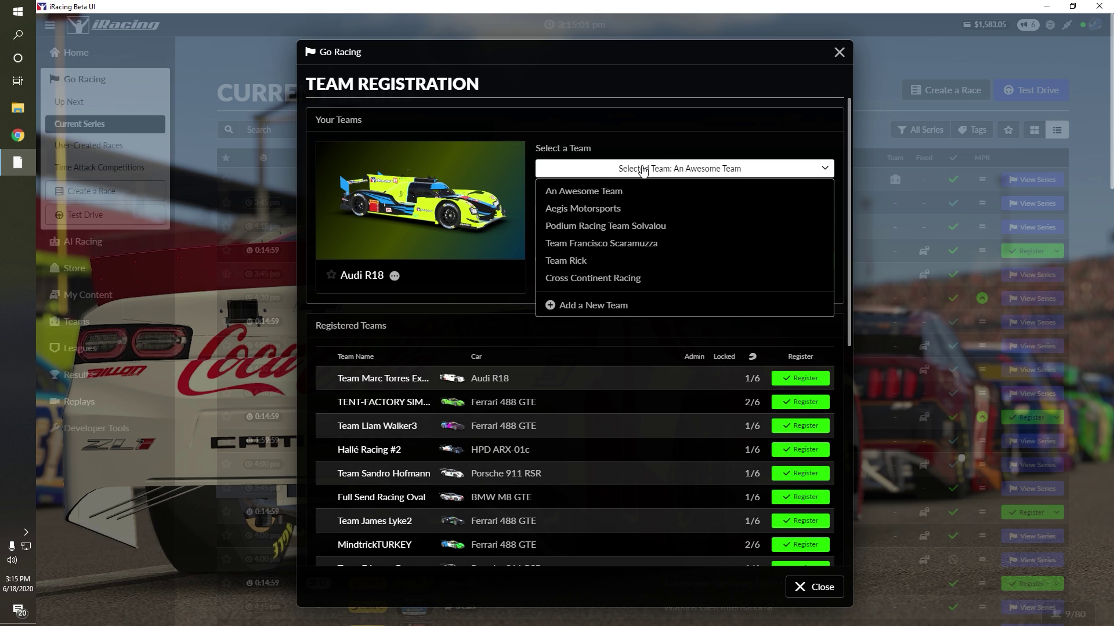
{"action": "left_click", "coordinate": [607, 259]}
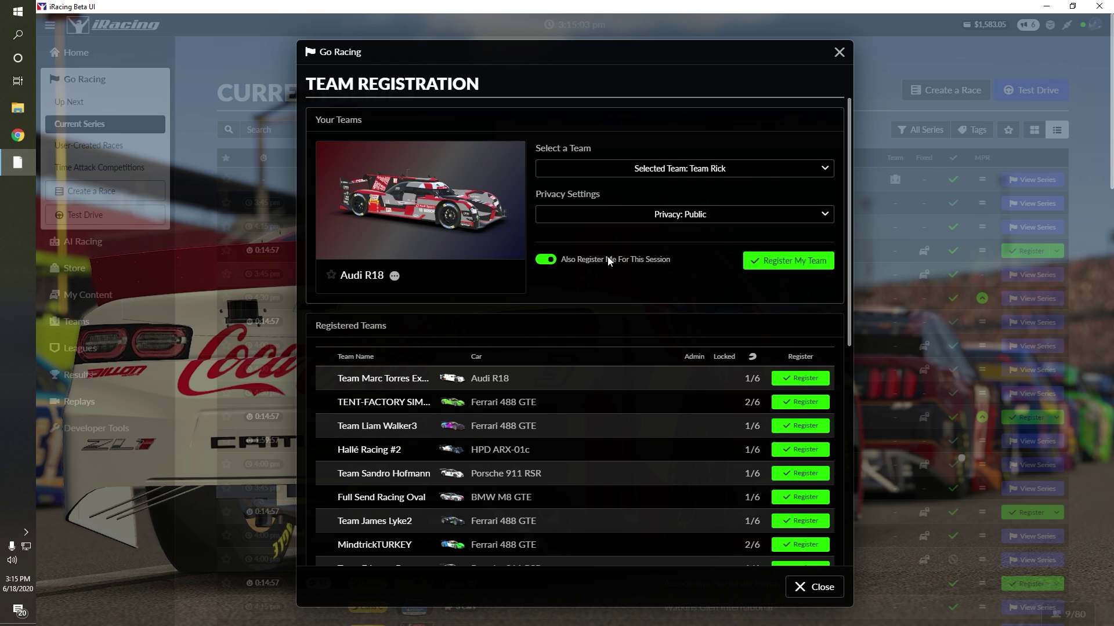
{"action": "left_click", "coordinate": [651, 214]}
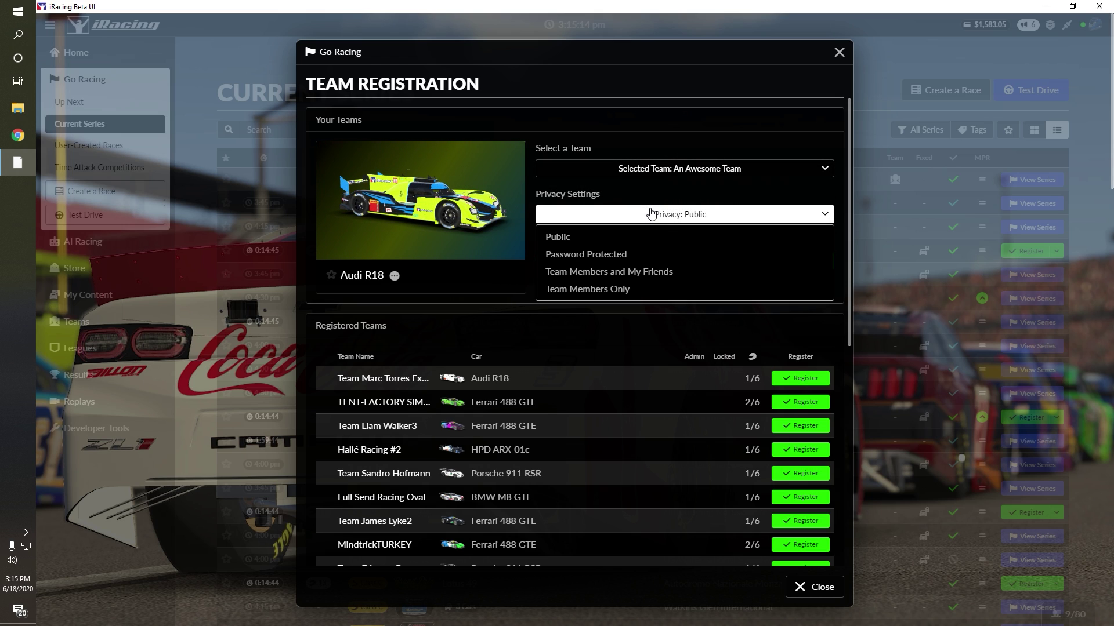
{"action": "left_click", "coordinate": [650, 289]}
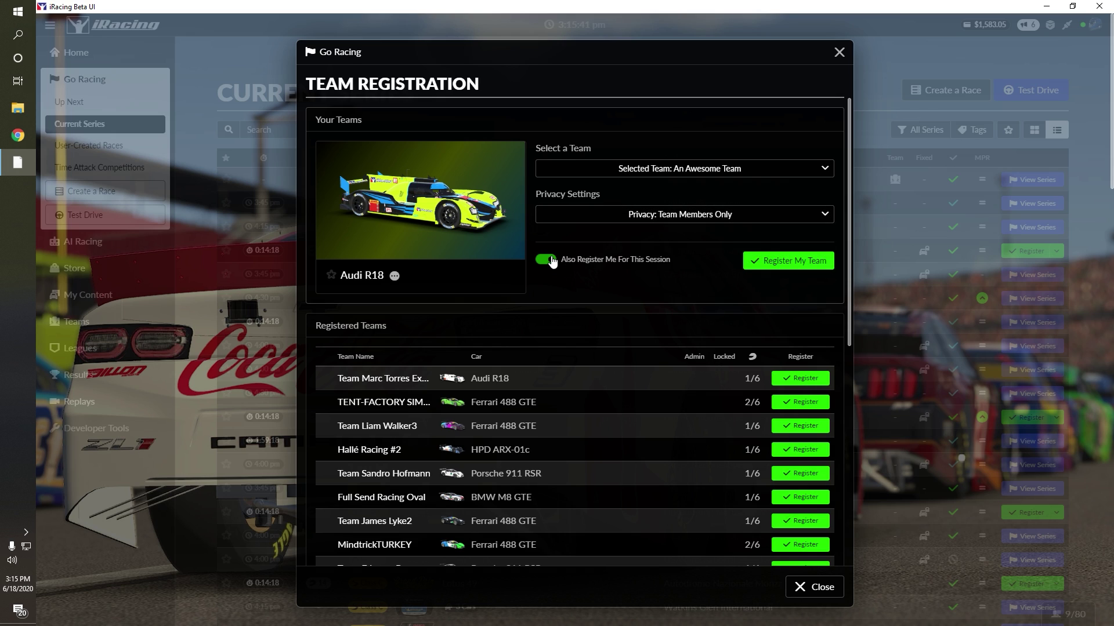
{"action": "left_click", "coordinate": [780, 262]}
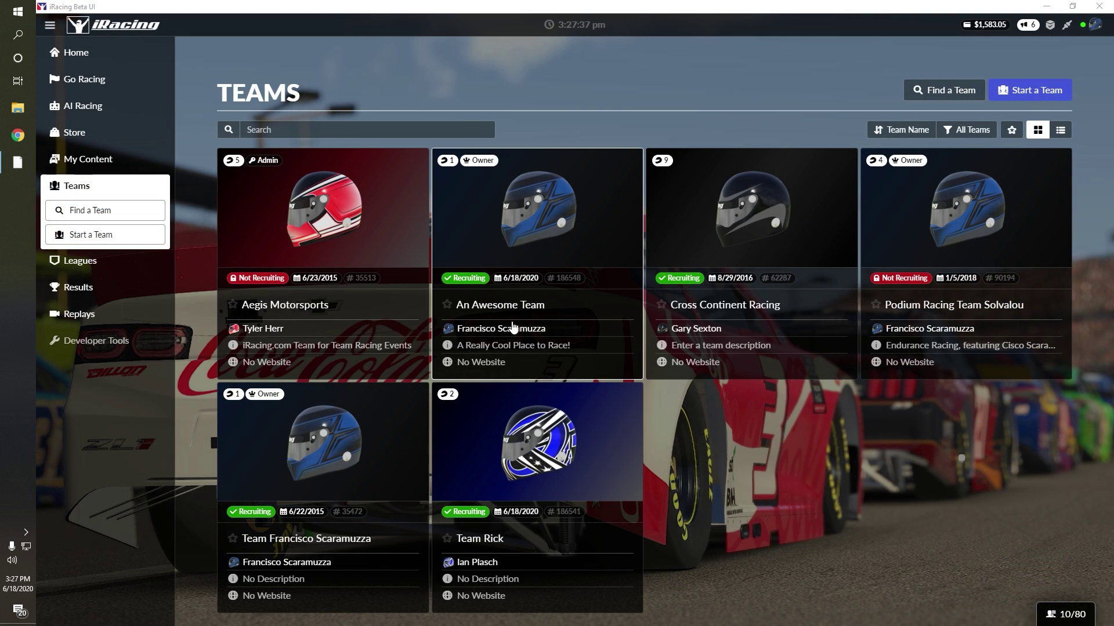
{"action": "left_click", "coordinate": [518, 422]}
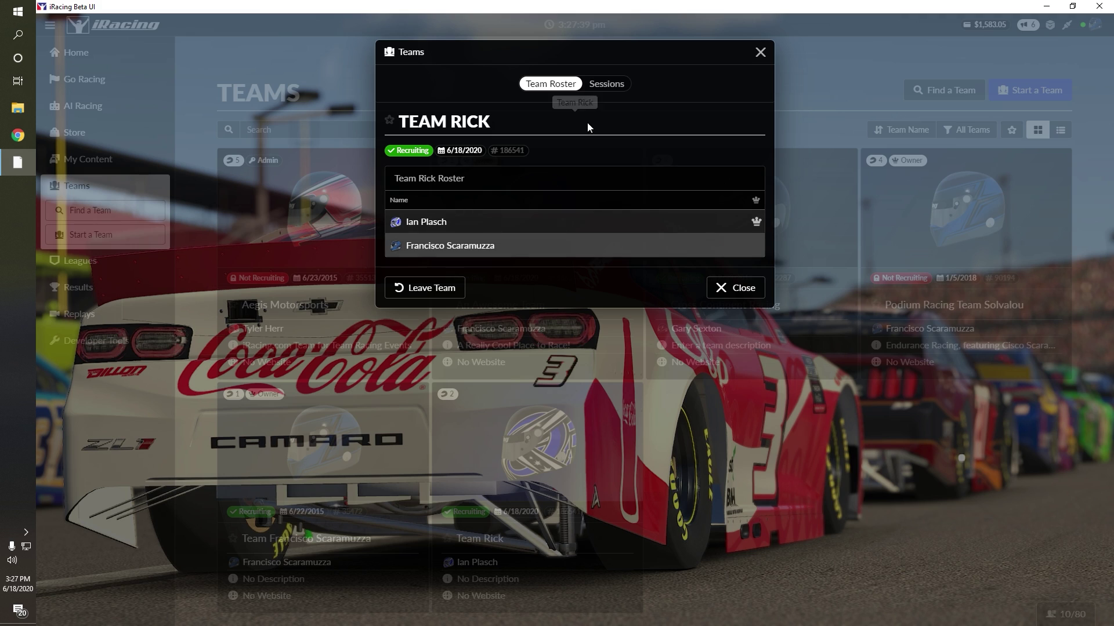
{"action": "left_click", "coordinate": [612, 87]}
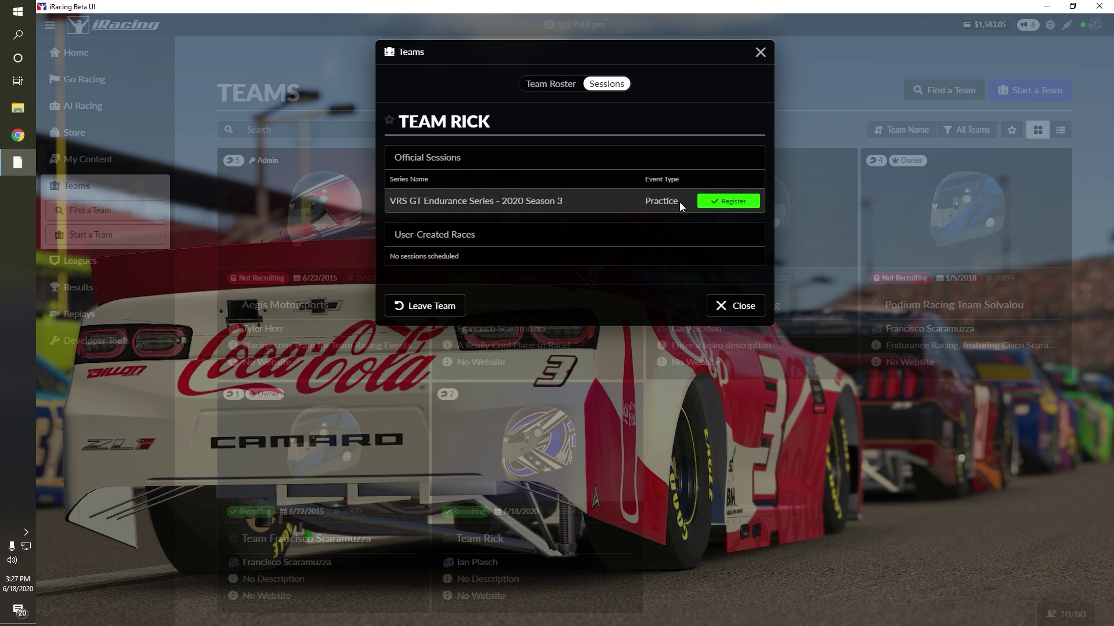
{"action": "left_click", "coordinate": [728, 202]}
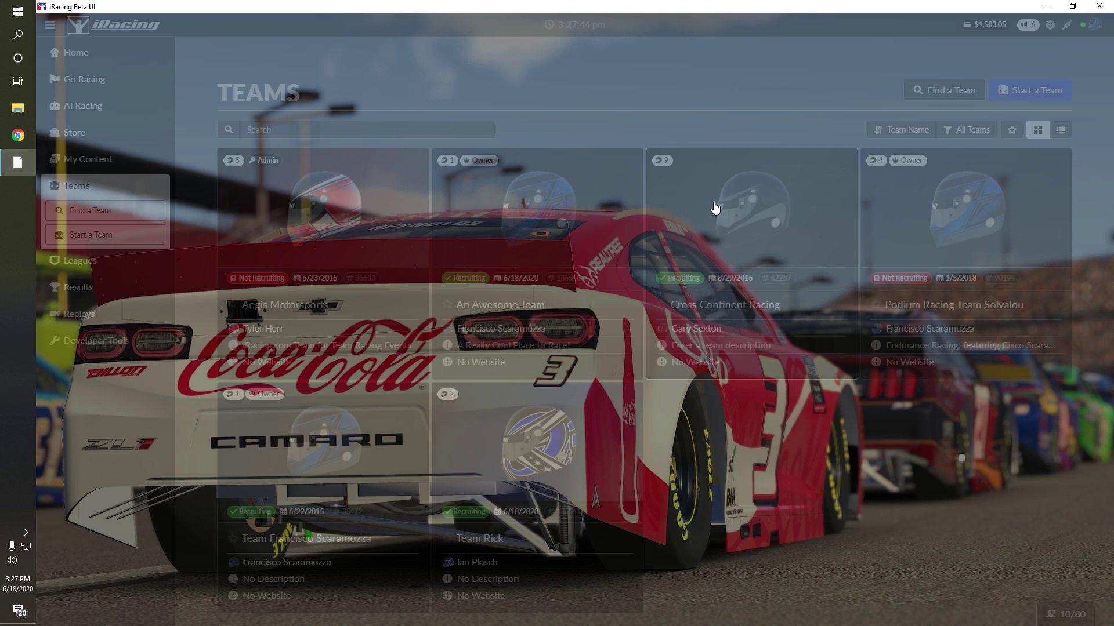
Confirm the Le Mans registration and join the session from the Registered banner.
{"action": "left_click", "coordinate": [658, 308]}
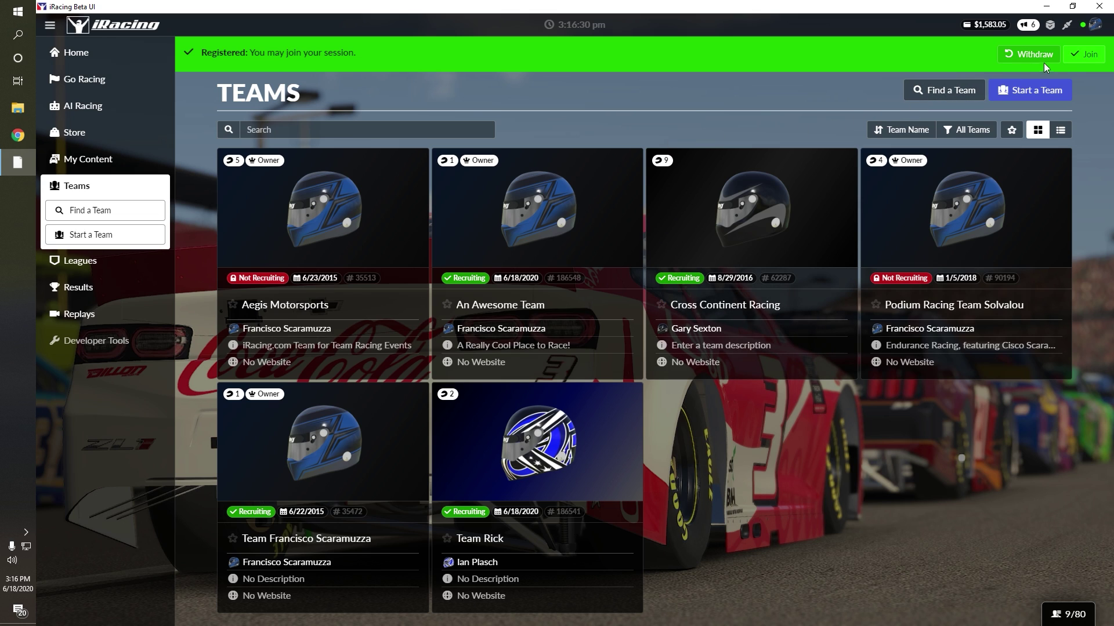
{"action": "left_click", "coordinate": [1073, 61]}
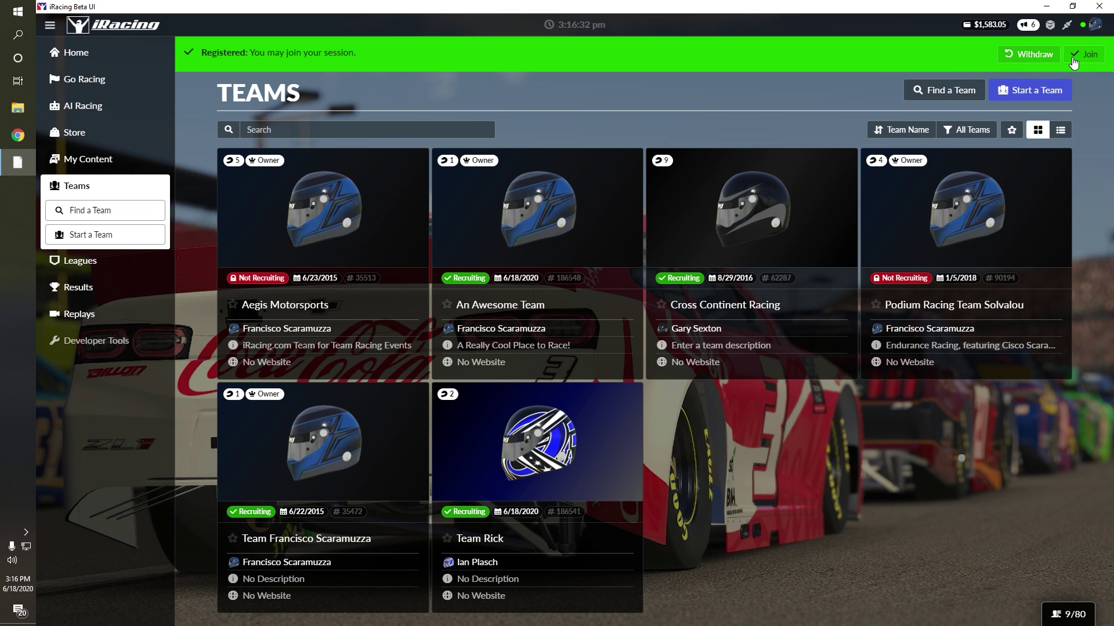